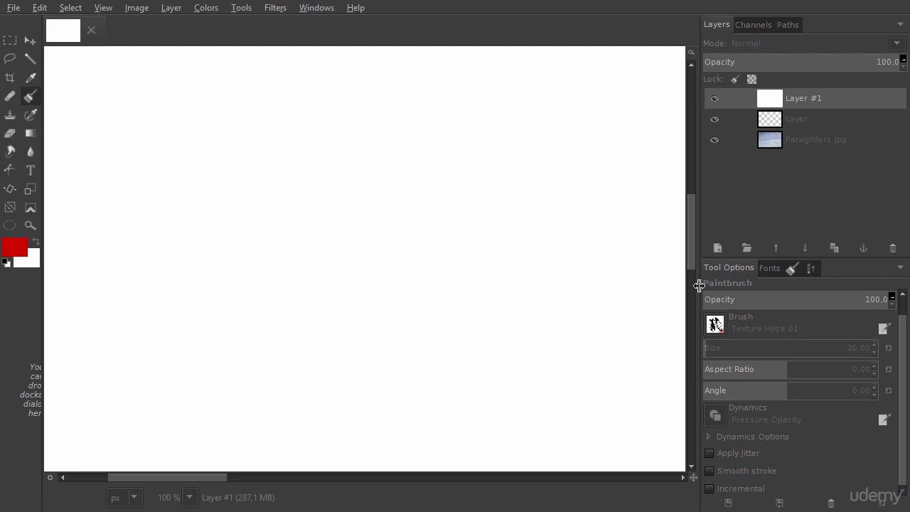
Narrow the docked panels and open the extended input device configuration from the Input Devices preferences.
{"action": "left_click_drag", "start_coordinate": [700, 285], "coordinate": [784, 283]}
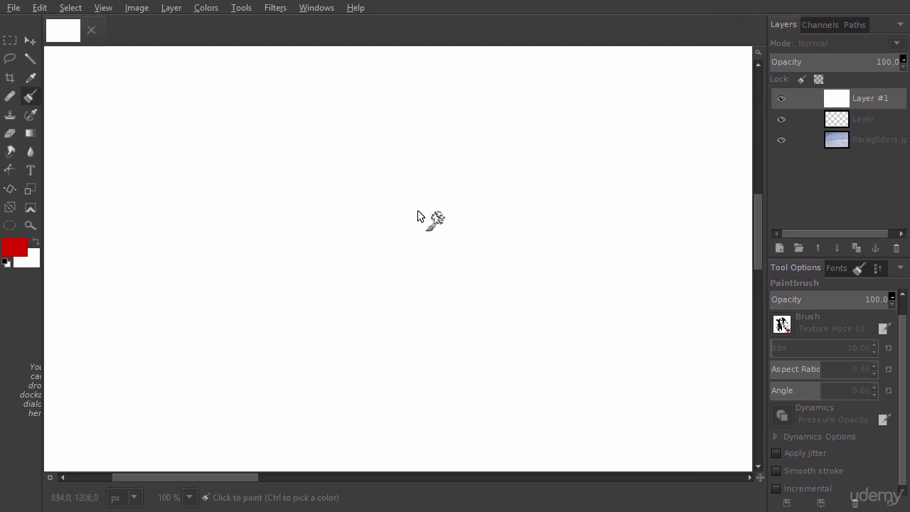
{"action": "left_click", "coordinate": [40, 8]}
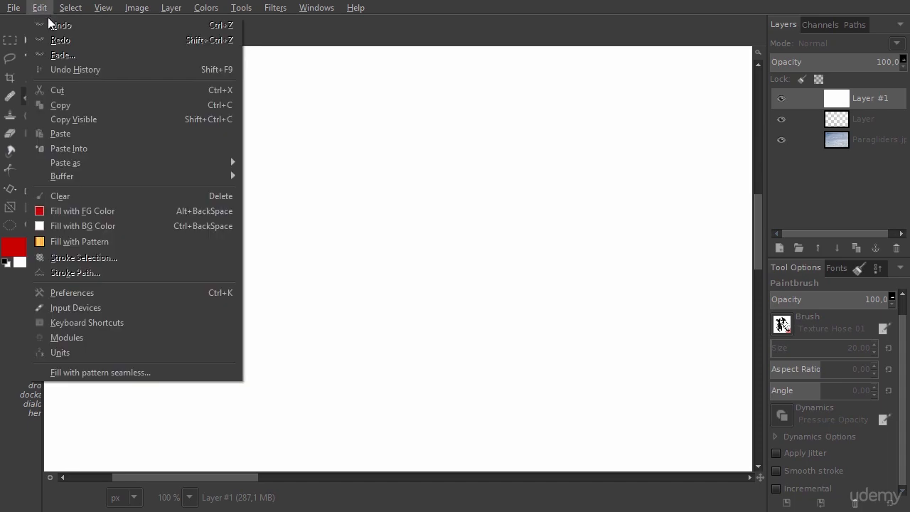
{"action": "left_click", "coordinate": [76, 294]}
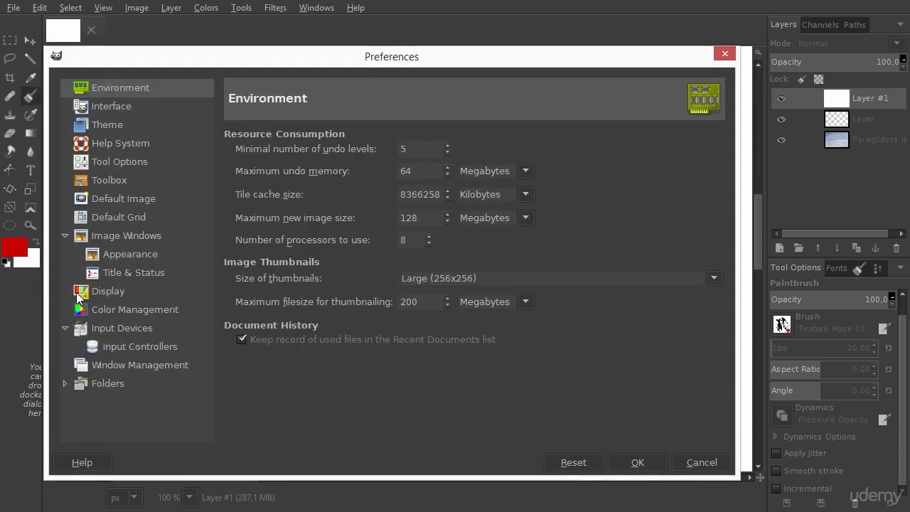
{"action": "left_click", "coordinate": [132, 329]}
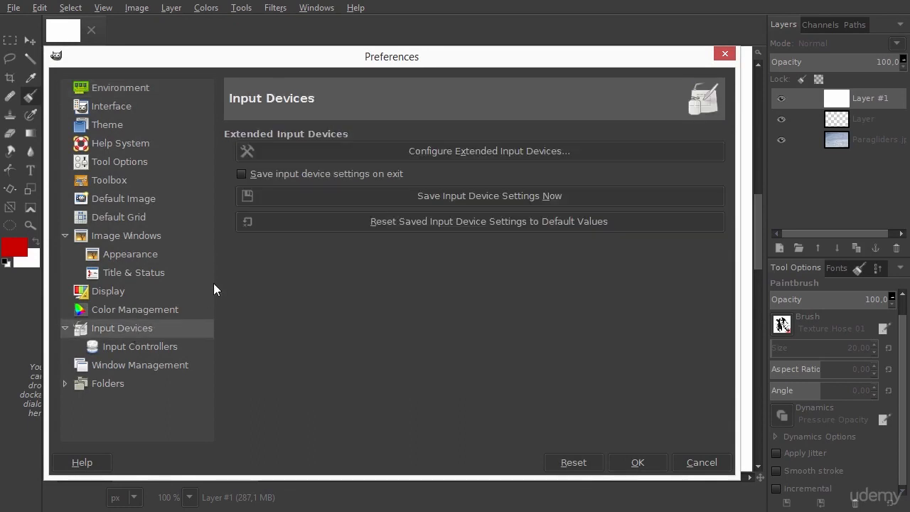
{"action": "left_click", "coordinate": [464, 152]}
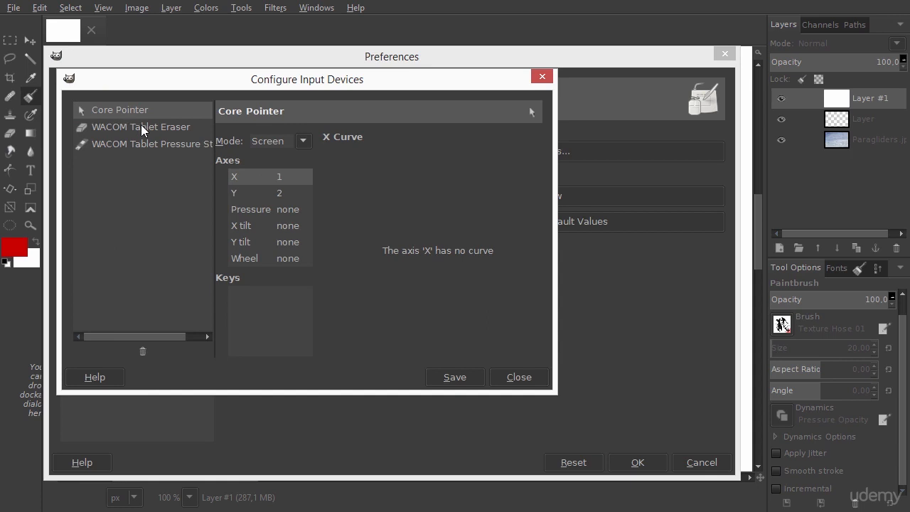
Select the WACOM Tablet Pressure Stylus device, keep its mode on Screen, and open its Pressure axis curve.
{"action": "left_click", "coordinate": [182, 128]}
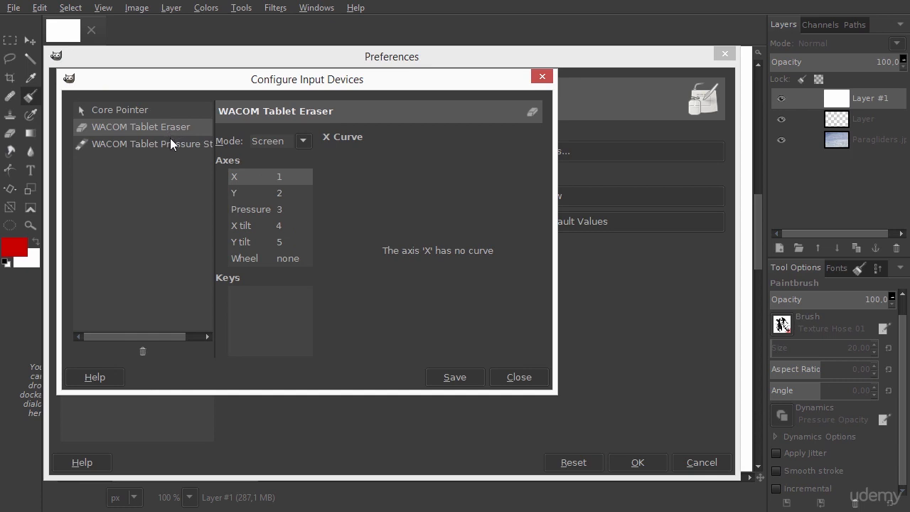
{"action": "left_click", "coordinate": [172, 144]}
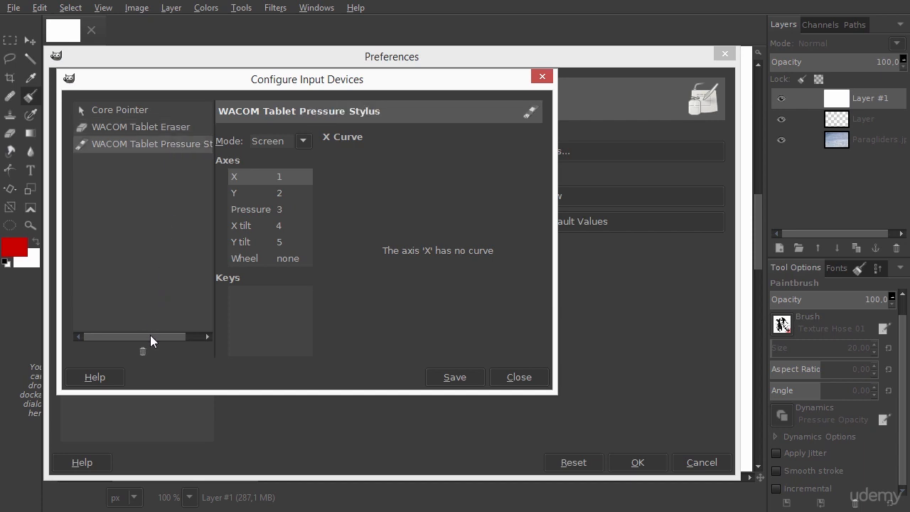
{"action": "left_click_drag", "start_coordinate": [150, 335], "coordinate": [167, 336]}
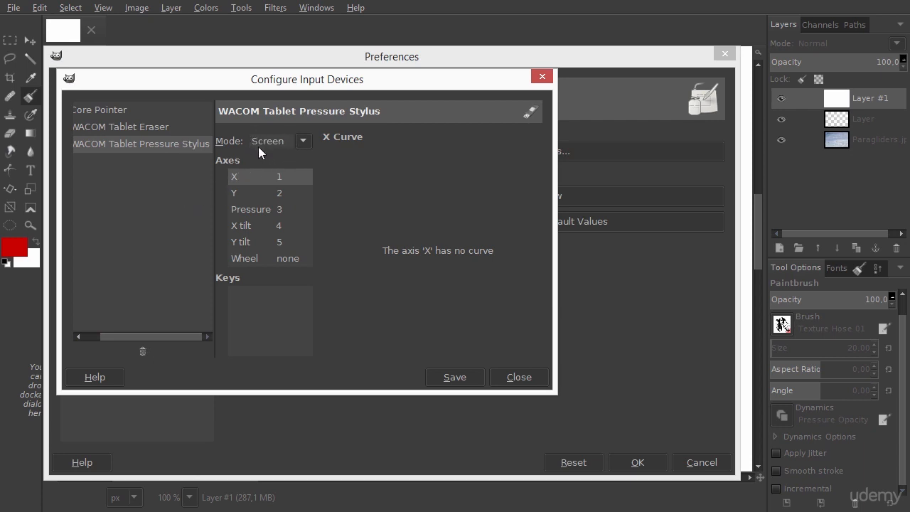
{"action": "left_click", "coordinate": [301, 142]}
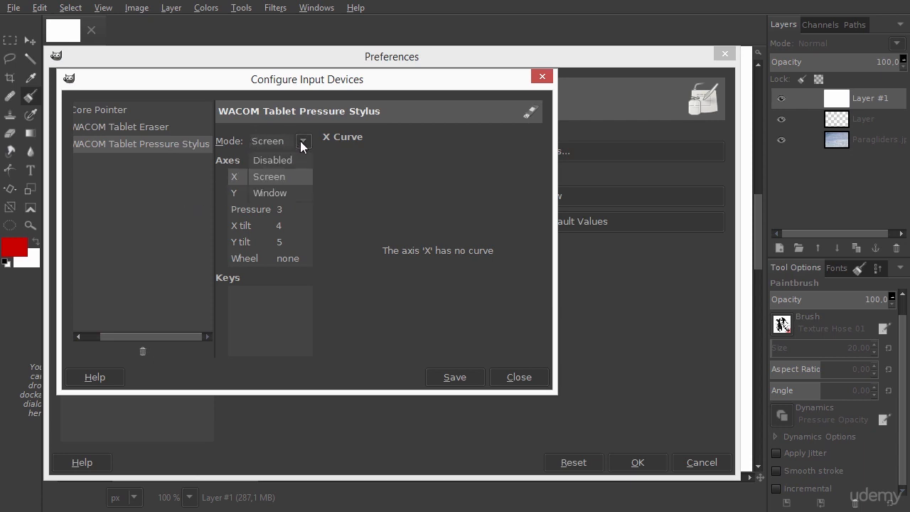
{"action": "left_click", "coordinate": [286, 176]}
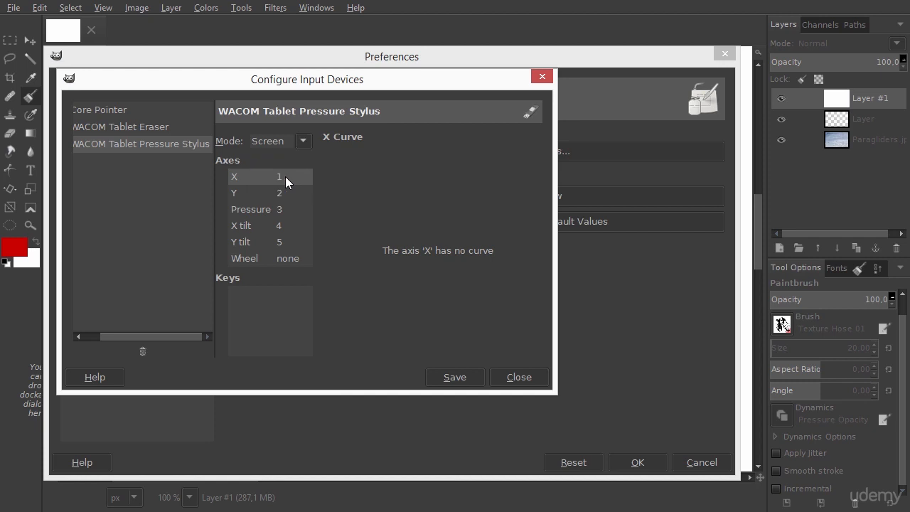
{"action": "left_click", "coordinate": [242, 212]}
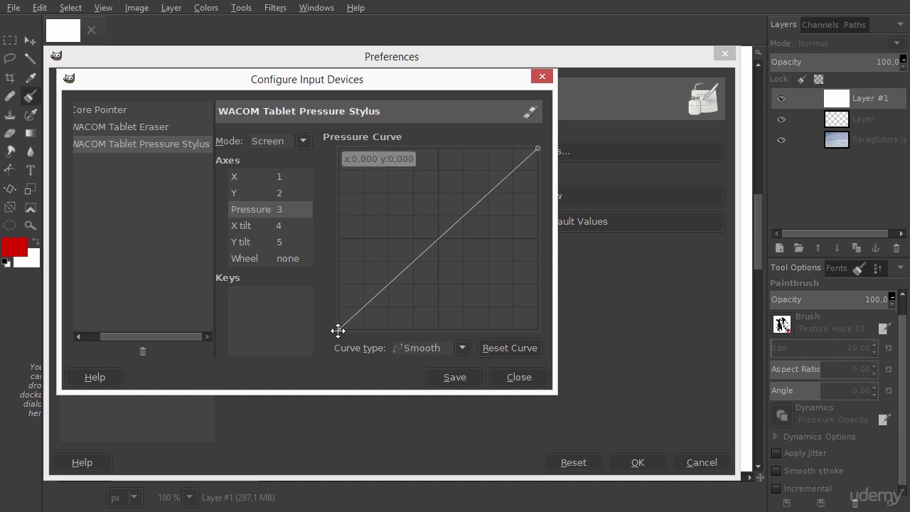
Reshape the pressure curve by raising its start point, pulling its end point left, and lowering a middle point.
{"action": "left_click_drag", "start_coordinate": [338, 330], "coordinate": [328, 297]}
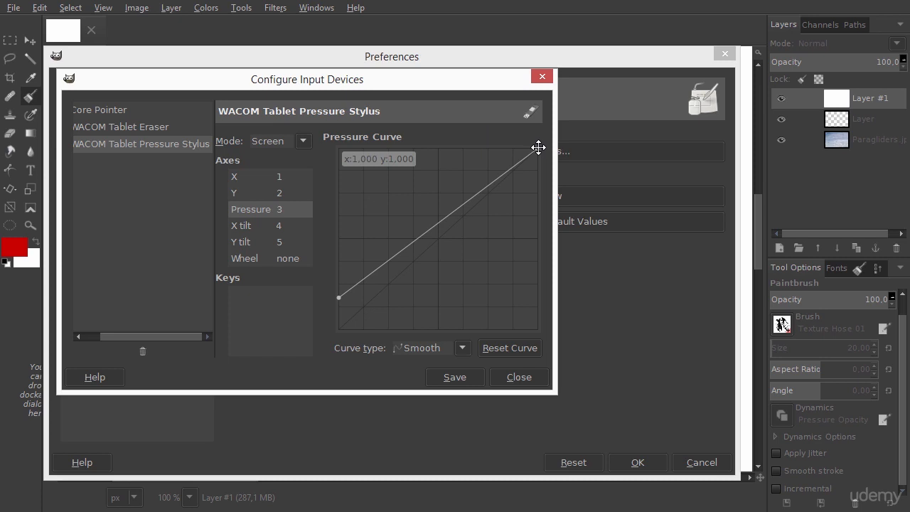
{"action": "left_click_drag", "start_coordinate": [538, 146], "coordinate": [504, 140]}
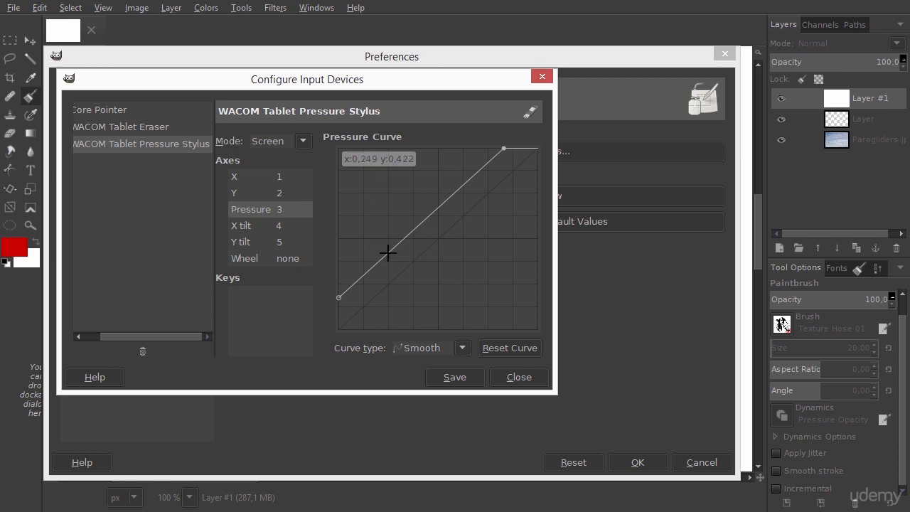
{"action": "left_click_drag", "start_coordinate": [387, 252], "coordinate": [388, 273]}
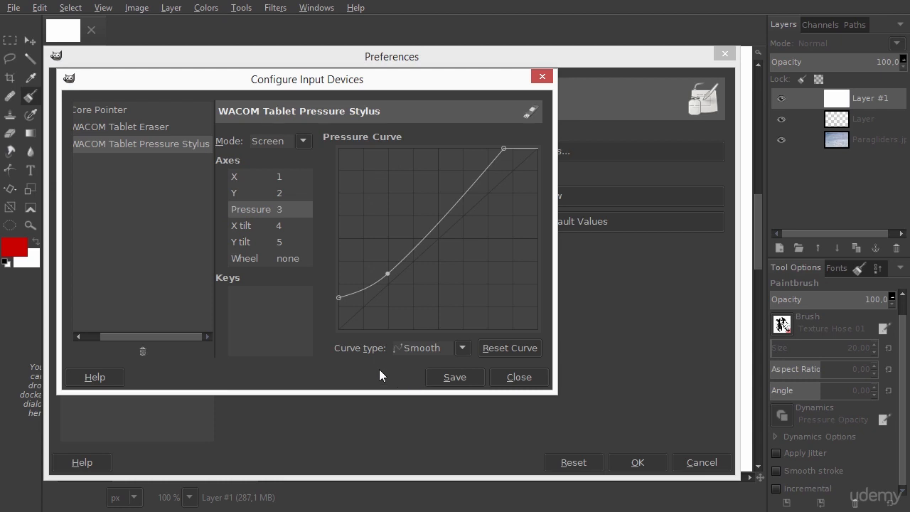
Choose a soft round brush for the Paintbrush from the brush picker.
{"action": "left_click_drag", "start_coordinate": [125, 84], "coordinate": [289, 139]}
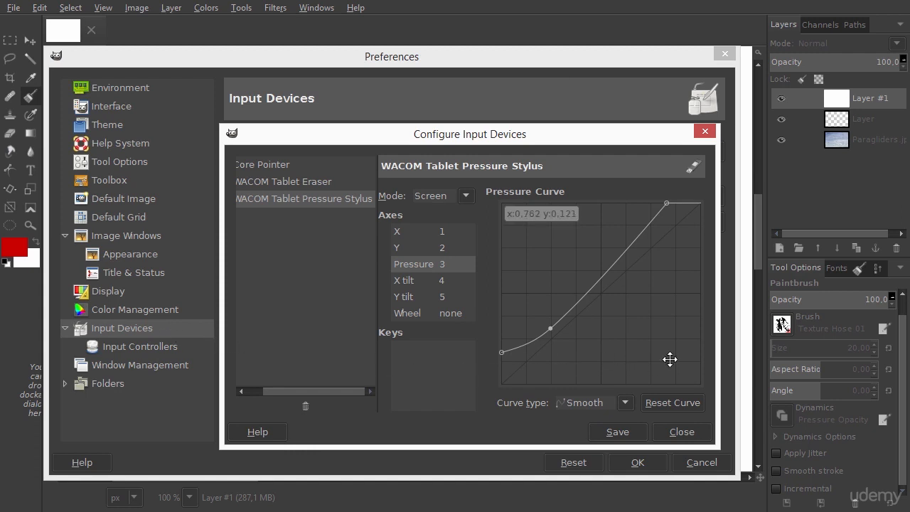
{"action": "left_click", "coordinate": [783, 324]}
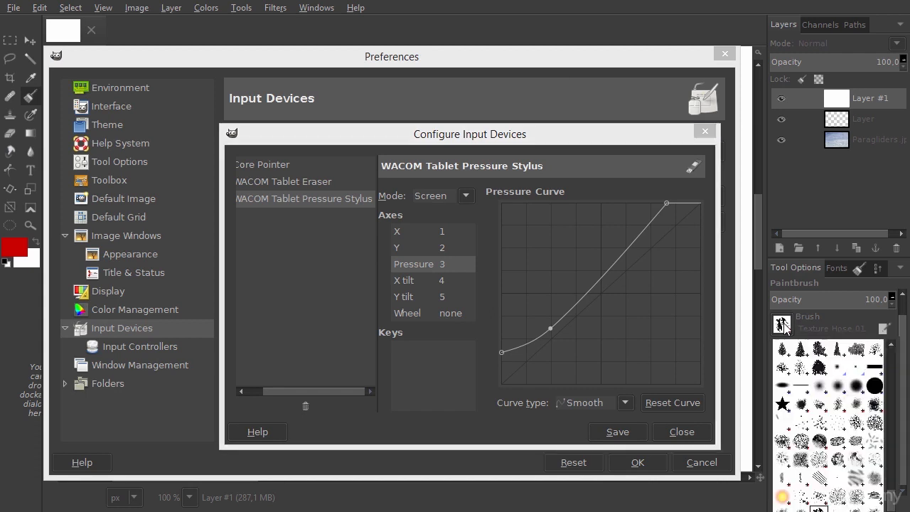
{"action": "scroll", "coordinate": [890, 455], "scroll_direction": "down", "scroll_amount": 10}
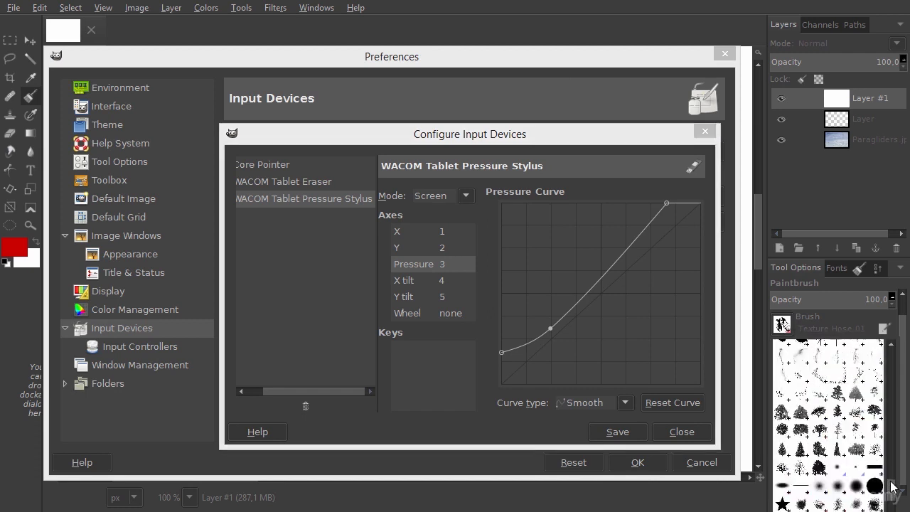
{"action": "scroll", "coordinate": [836, 383], "scroll_direction": "down", "scroll_amount": 3}
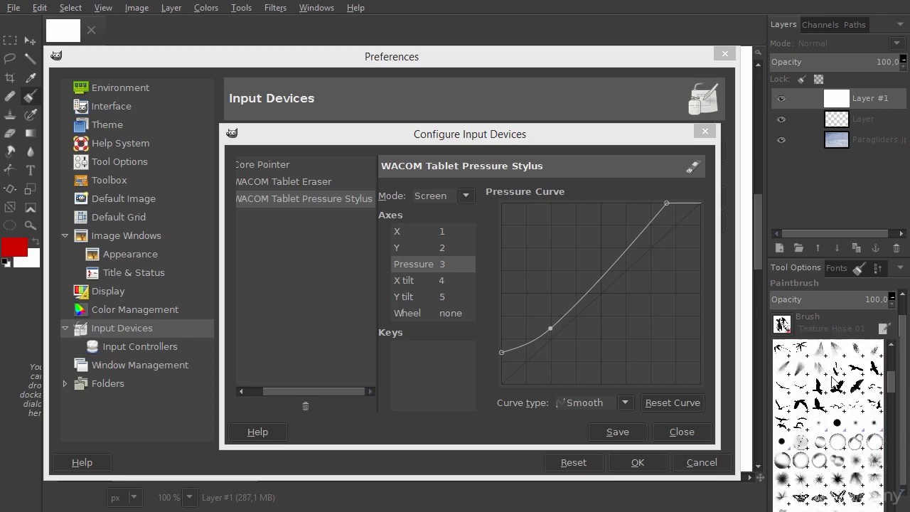
{"action": "left_click", "coordinate": [822, 425]}
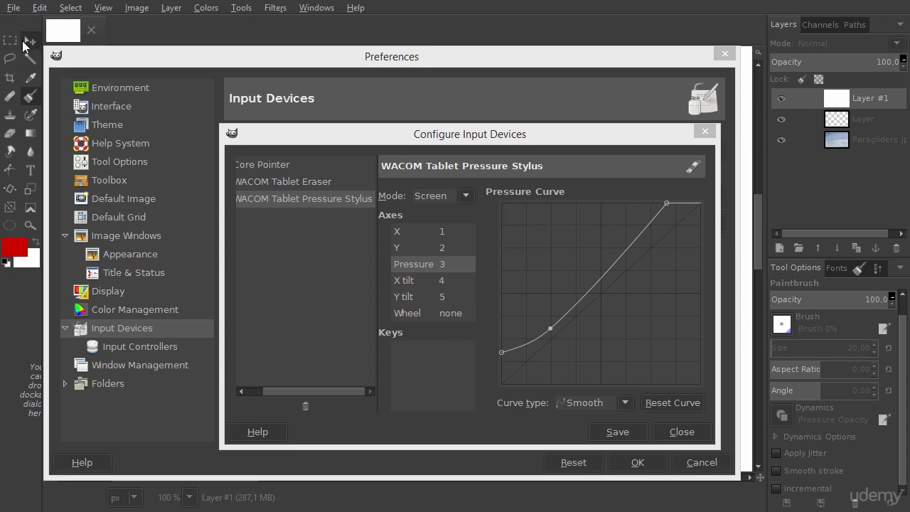
Switch to the Move tool and reset the foreground and background colors to default black and white.
{"action": "left_click", "coordinate": [30, 41]}
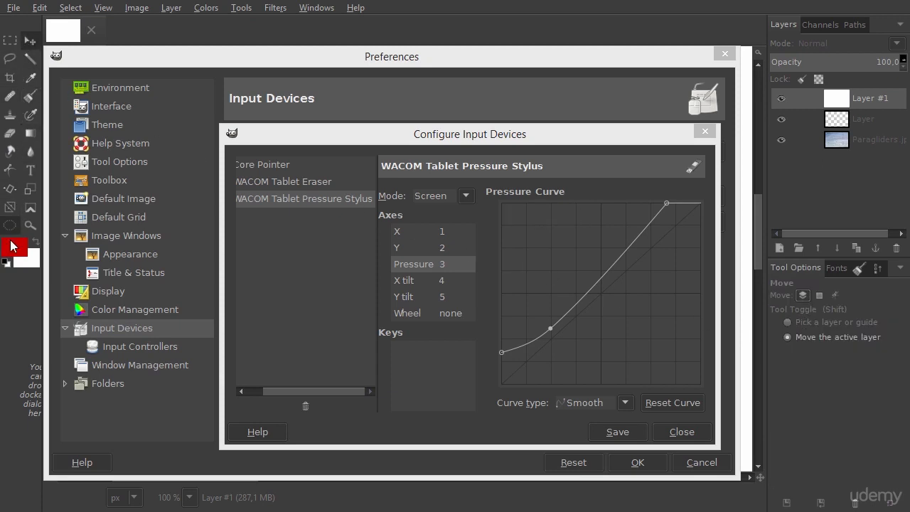
{"action": "left_click", "coordinate": [7, 262]}
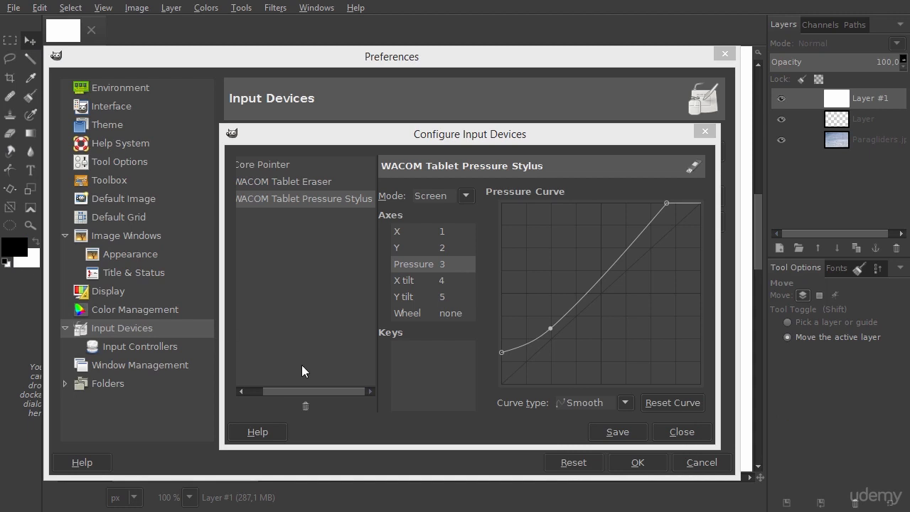
Save the input device settings, close the device dialog, and confirm the Preferences.
{"action": "left_click", "coordinate": [615, 430]}
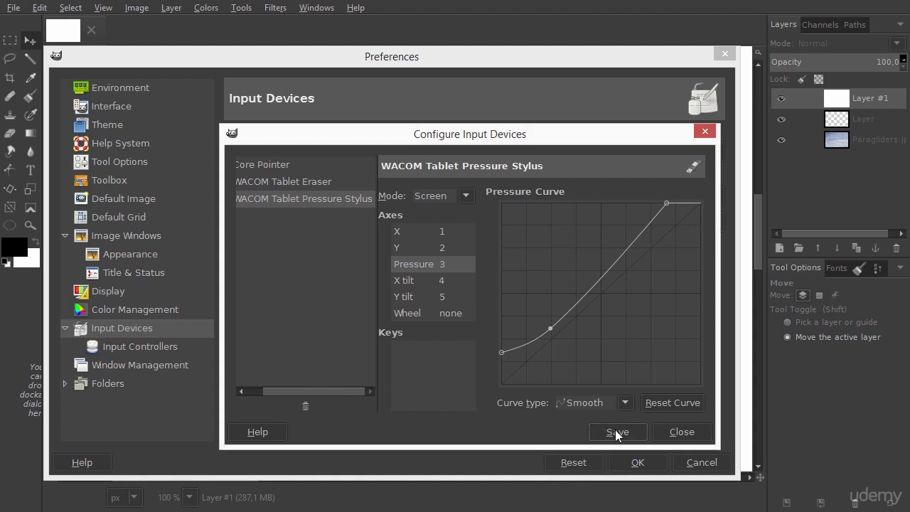
{"action": "left_click", "coordinate": [687, 434]}
{"action": "left_click", "coordinate": [640, 460]}
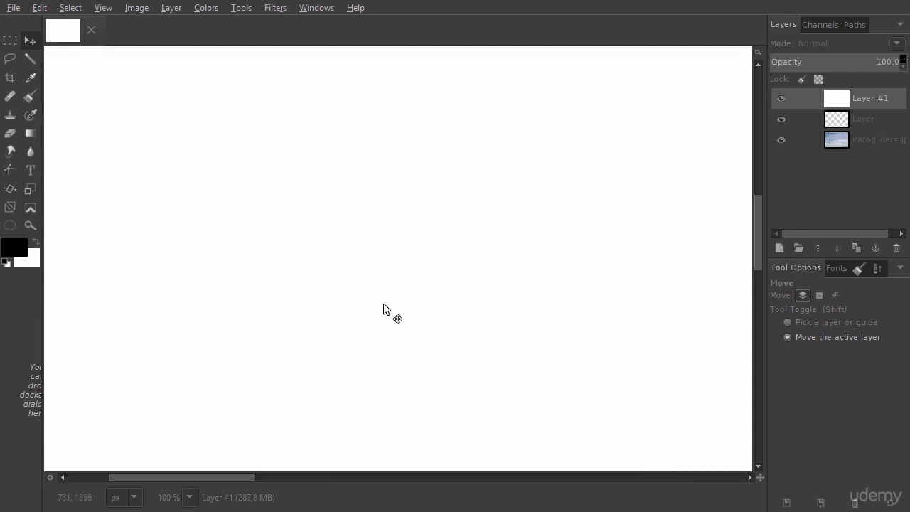
Paint a wavy pressure-sensitive test stroke with the Paintbrush near the canvas's upper right.
{"action": "left_click", "coordinate": [30, 96]}
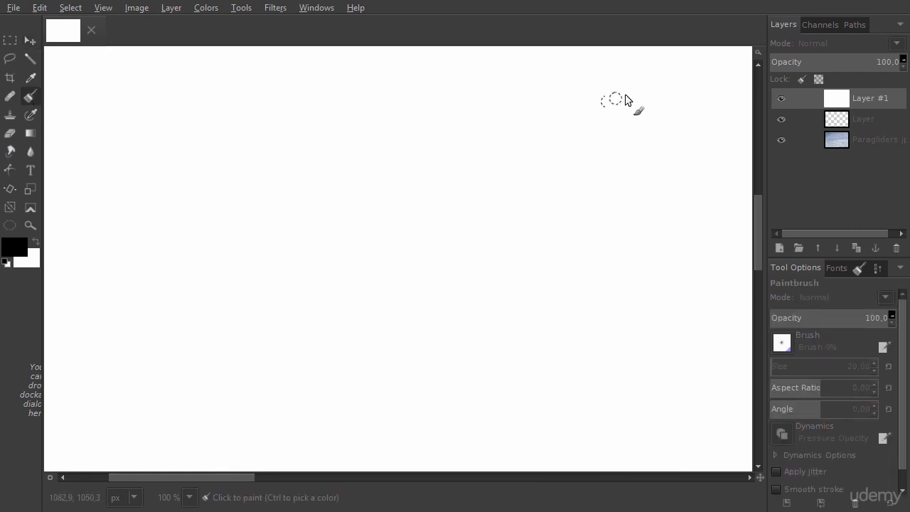
{"action": "mouse_move", "coordinate": [599, 142]}
{"action": "left_mouse_down"}
{"action": "mouse_move", "coordinate": [653, 140]}
{"action": "mouse_move", "coordinate": [604, 174]}
{"action": "mouse_move", "coordinate": [634, 168]}
{"action": "mouse_move", "coordinate": [657, 181]}
{"action": "mouse_move", "coordinate": [609, 199]}
{"action": "mouse_move", "coordinate": [633, 214]}
{"action": "left_mouse_up"}
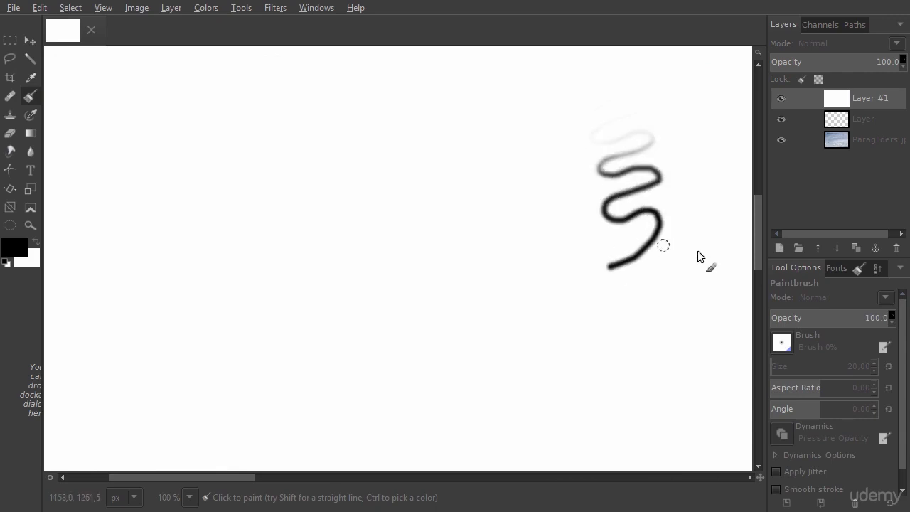
Switch to the Texture Hose 01 brush and paint a textured zigzag stroke below the first stroke.
{"action": "left_click", "coordinate": [788, 344]}
{"action": "scroll", "coordinate": [888, 291], "scroll_direction": "down", "scroll_amount": 5}
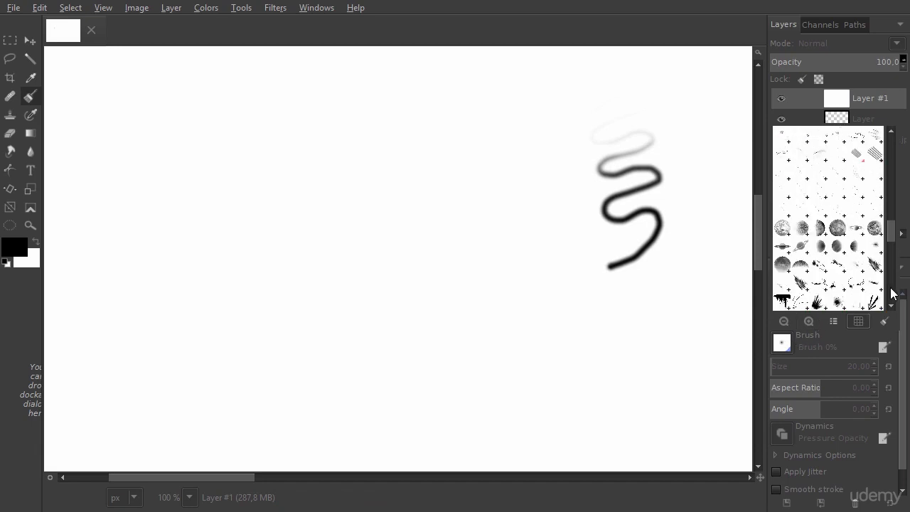
{"action": "scroll", "coordinate": [890, 293], "scroll_direction": "down", "scroll_amount": 5}
{"action": "left_click", "coordinate": [820, 285]}
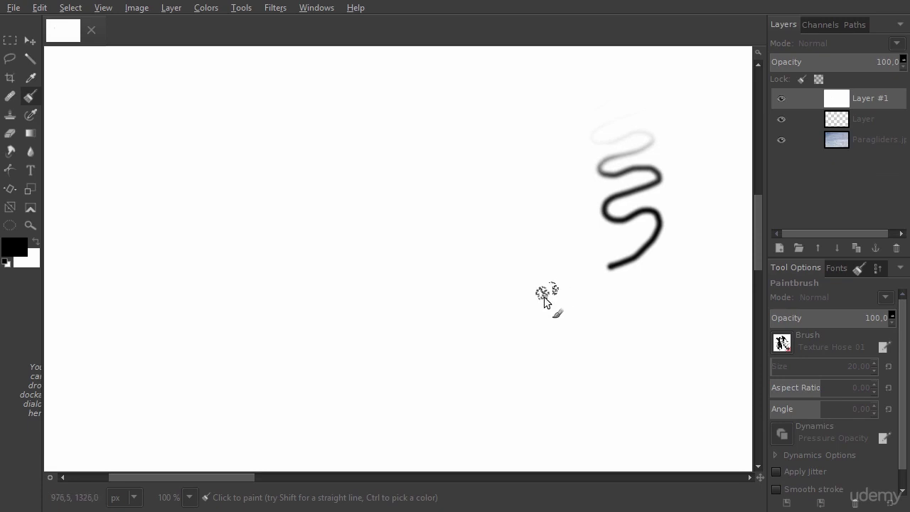
{"action": "mouse_move", "coordinate": [546, 297]}
{"action": "left_mouse_down"}
{"action": "mouse_move", "coordinate": [590, 305]}
{"action": "mouse_move", "coordinate": [560, 323]}
{"action": "mouse_move", "coordinate": [611, 329]}
{"action": "mouse_move", "coordinate": [579, 353]}
{"action": "mouse_move", "coordinate": [616, 346]}
{"action": "mouse_move", "coordinate": [613, 383]}
{"action": "mouse_move", "coordinate": [636, 386]}
{"action": "mouse_move", "coordinate": [609, 413]}
{"action": "mouse_move", "coordinate": [649, 400]}
{"action": "mouse_move", "coordinate": [674, 359]}
{"action": "left_mouse_up"}
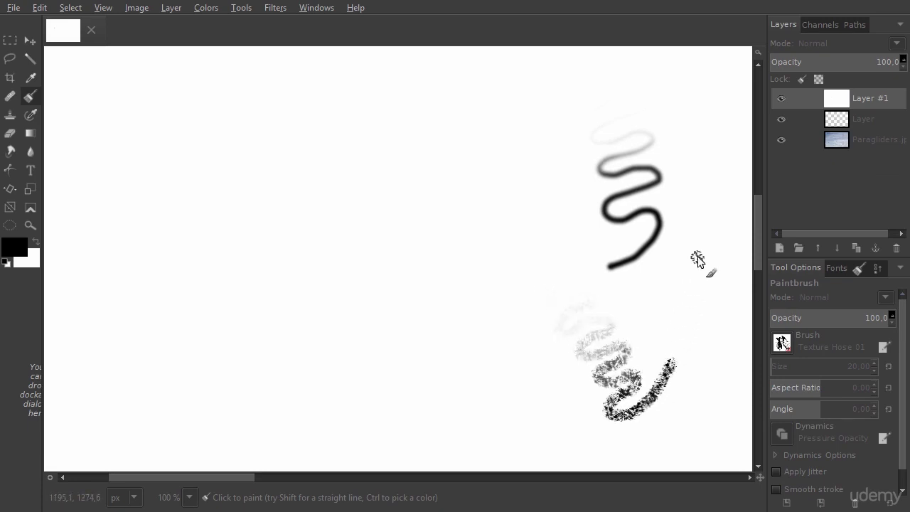
{"action": "key", "text": "m"}
{"action": "mouse_move", "coordinate": [442, 180]}
{"action": "left_mouse_down"}
{"action": "mouse_move", "coordinate": [438, 168]}
{"action": "mouse_move", "coordinate": [390, 215]}
{"action": "mouse_move", "coordinate": [396, 200]}
{"action": "left_mouse_up"}
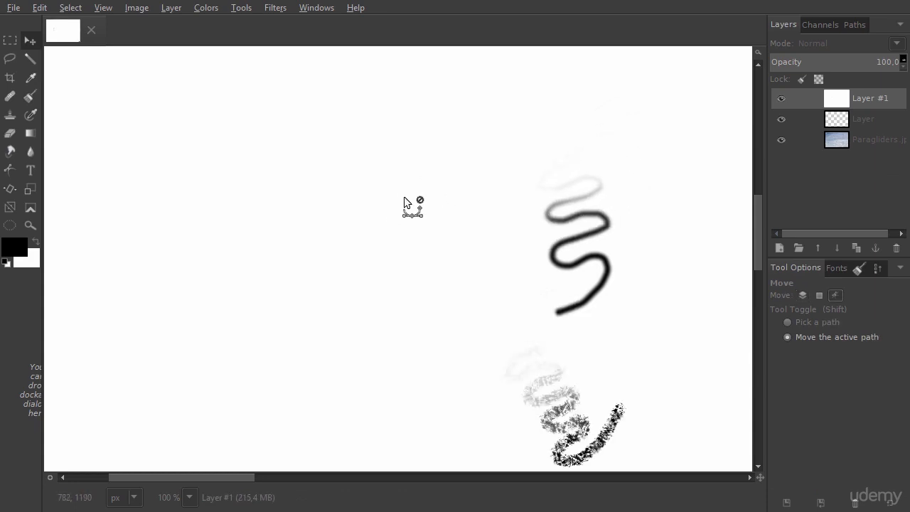
{"action": "key", "text": "ctrl+z"}
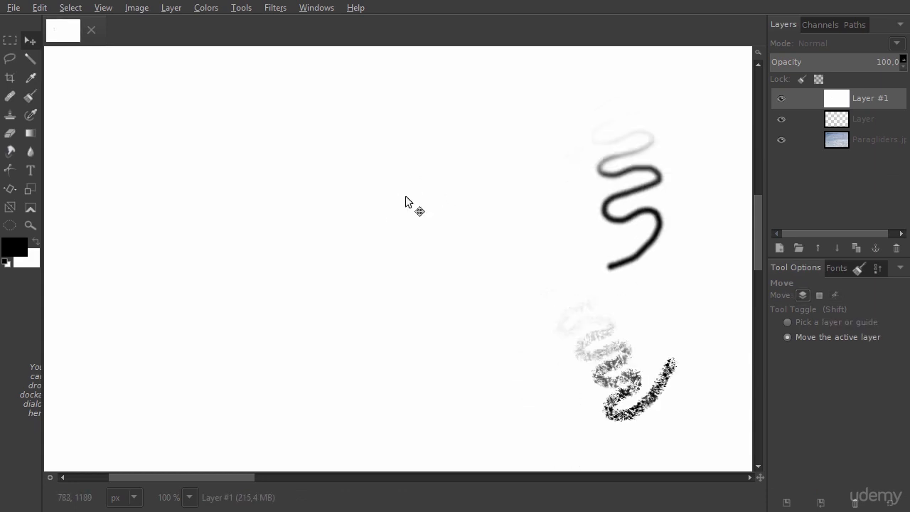
Erase two strokes across the canvas's left side with the Eraser to reveal the image beneath.
{"action": "left_click", "coordinate": [10, 135]}
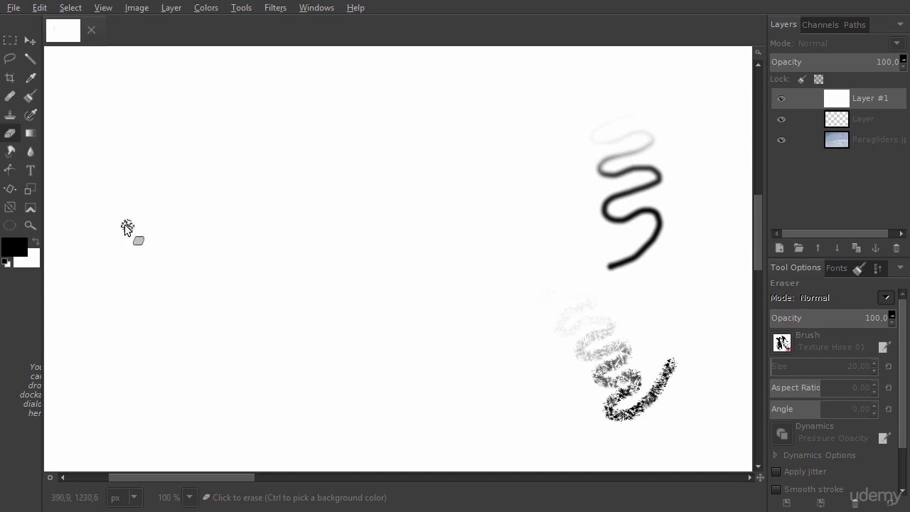
{"action": "mouse_move", "coordinate": [114, 199]}
{"action": "left_mouse_down"}
{"action": "mouse_move", "coordinate": [175, 163]}
{"action": "mouse_move", "coordinate": [134, 220]}
{"action": "mouse_move", "coordinate": [180, 201]}
{"action": "mouse_move", "coordinate": [198, 214]}
{"action": "mouse_move", "coordinate": [264, 184]}
{"action": "left_mouse_up"}
{"action": "mouse_move", "coordinate": [242, 250]}
{"action": "left_mouse_down"}
{"action": "mouse_move", "coordinate": [311, 196]}
{"action": "mouse_move", "coordinate": [315, 226]}
{"action": "mouse_move", "coordinate": [286, 266]}
{"action": "left_mouse_up"}
Paint another textured zigzag stroke with the Paintbrush near the top centre of the canvas.
{"action": "key", "text": "p"}
{"action": "mouse_move", "coordinate": [407, 138]}
{"action": "left_mouse_down"}
{"action": "mouse_move", "coordinate": [456, 132]}
{"action": "mouse_move", "coordinate": [448, 160]}
{"action": "left_mouse_up"}
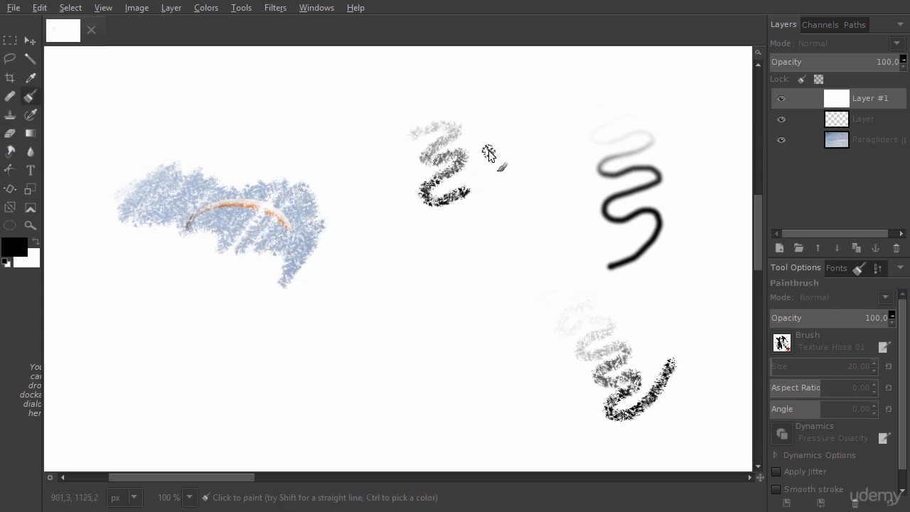
Erase a patch inside the revealed area with the Eraser, then switch back to the Paintbrush.
{"action": "key", "text": "shift+e"}
{"action": "mouse_move", "coordinate": [220, 248]}
{"action": "left_mouse_down"}
{"action": "mouse_move", "coordinate": [207, 264]}
{"action": "mouse_move", "coordinate": [203, 308]}
{"action": "mouse_move", "coordinate": [281, 280]}
{"action": "left_mouse_up"}
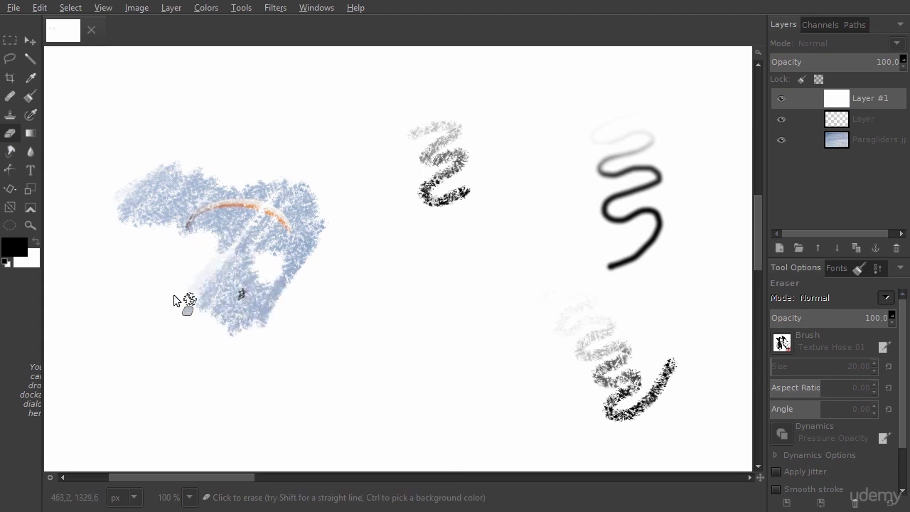
{"action": "key", "text": "p"}
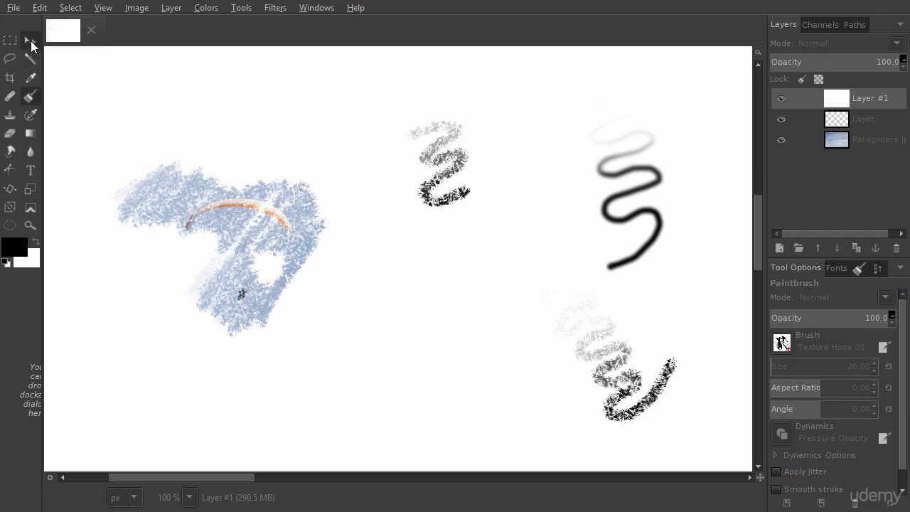